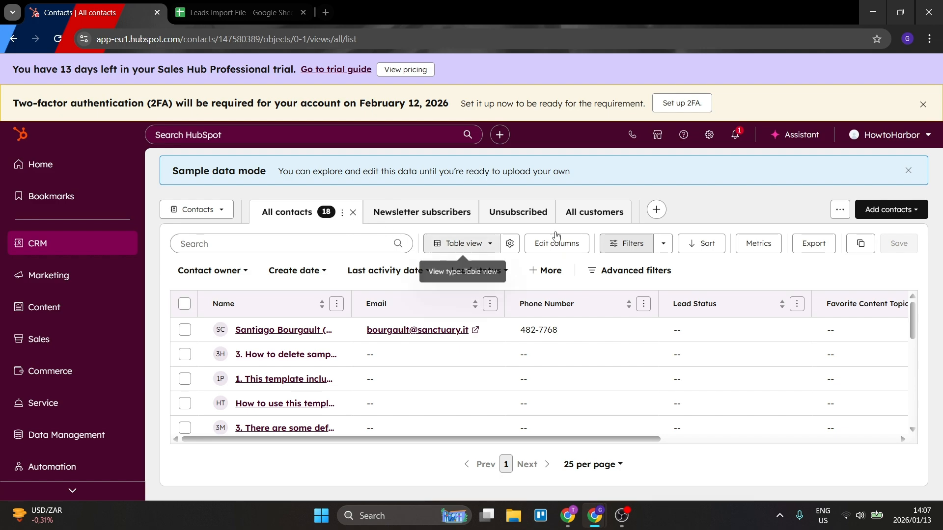
Step: Start a new file import from the contacts list, using the Quick import (Contacts only) option
left_click(878, 213)
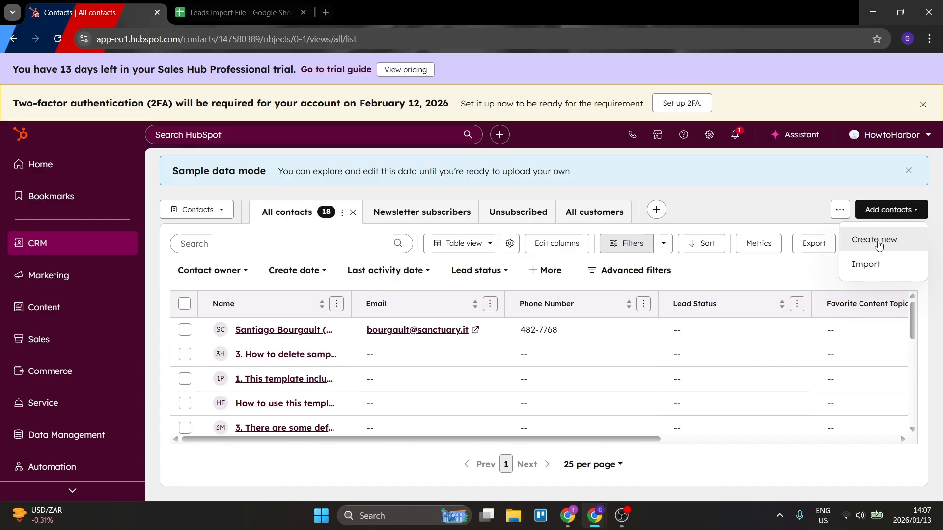
left_click(866, 264)
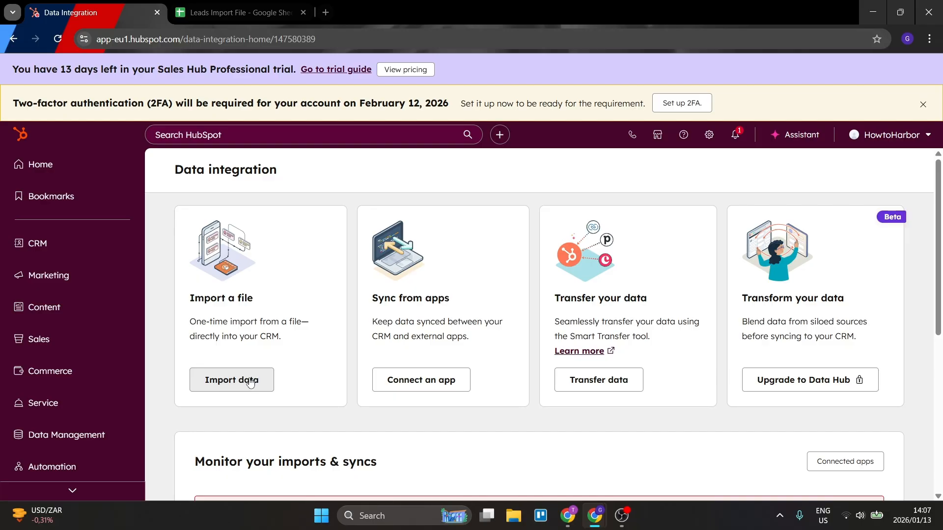
left_click(248, 387)
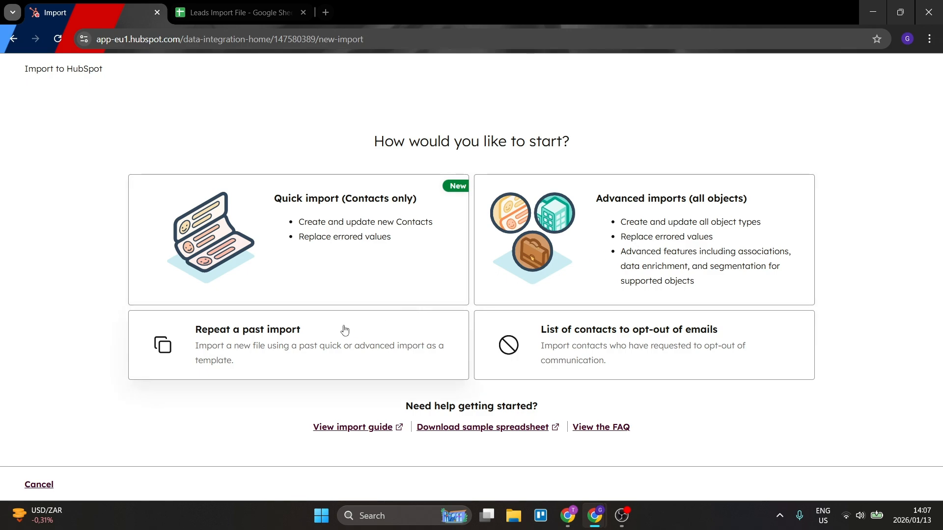
left_click(334, 222)
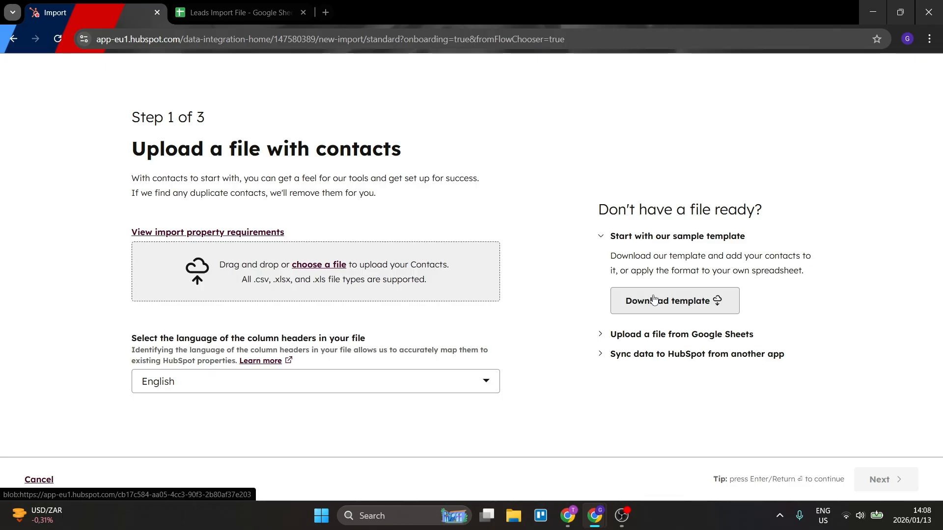
Step: Switch to the Leads Import File in Google Sheets and copy the sample contact rows in A2:I5
left_click(233, 14)
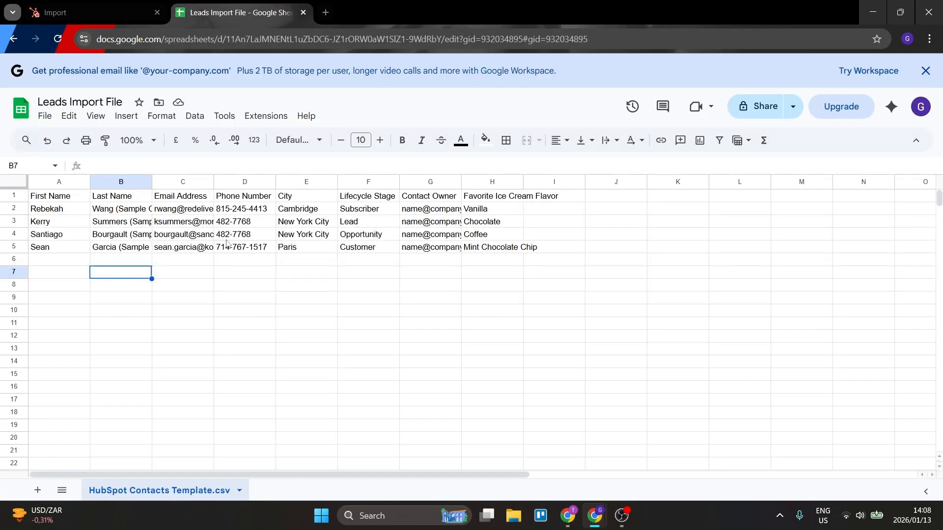
left_click(105, 14)
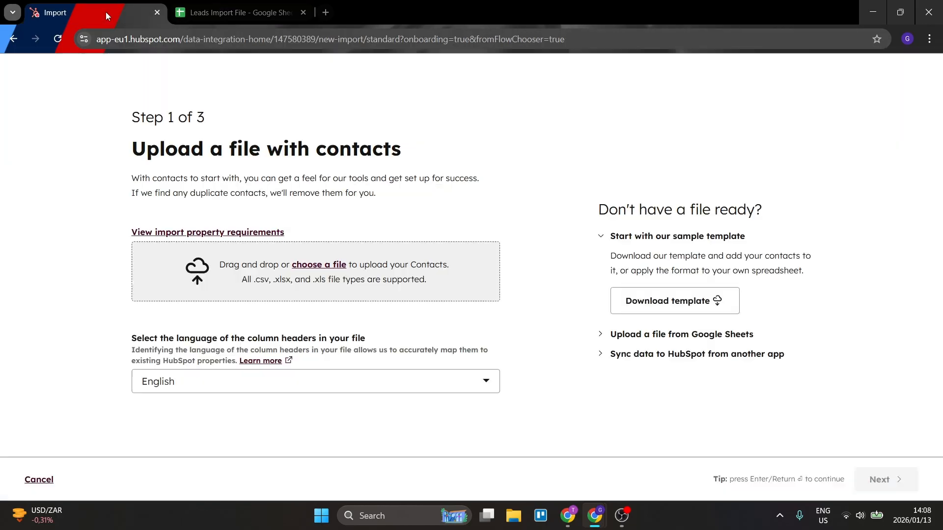
left_click(233, 14)
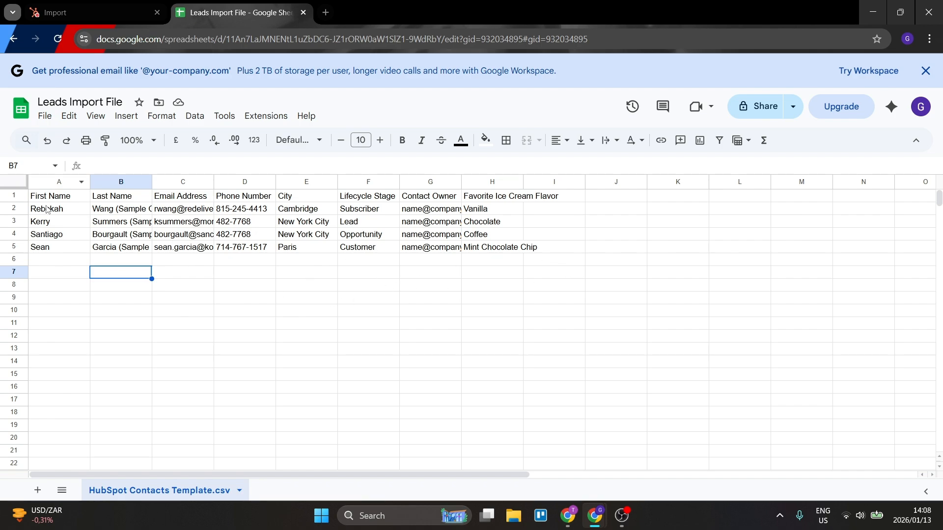
left_click_drag(44, 211, 550, 246)
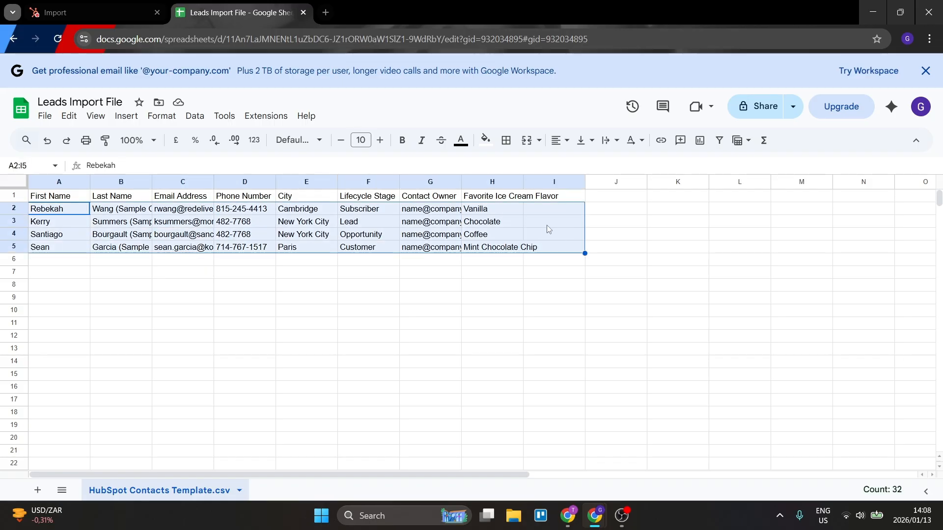
right_click(546, 225)
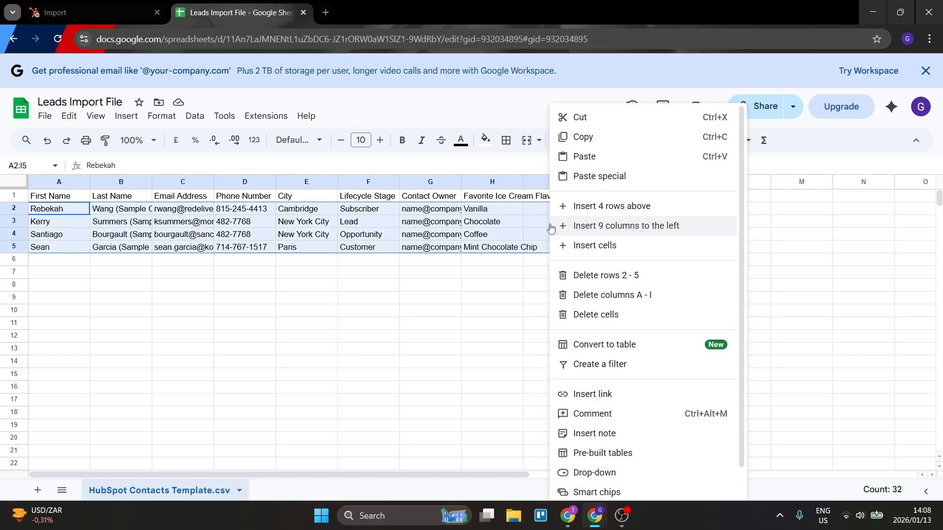
left_click(594, 137)
left_click(173, 309)
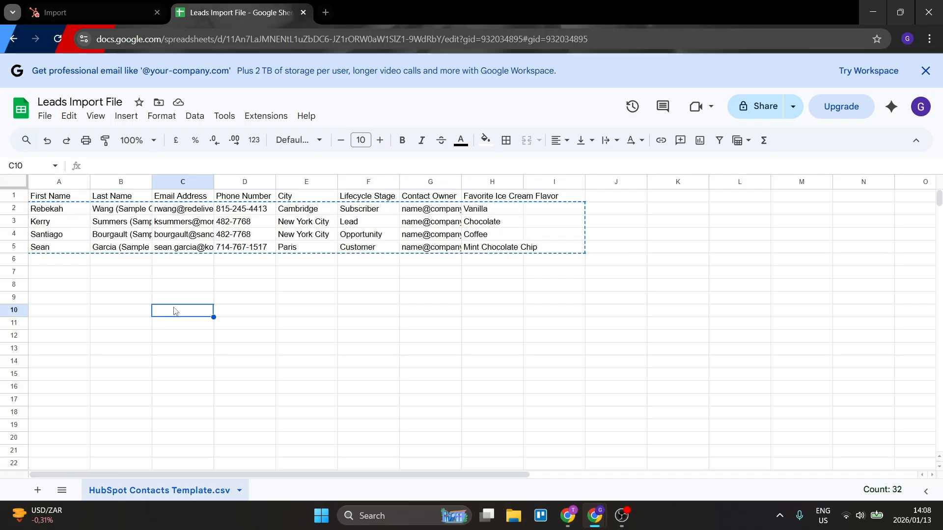
right_click(173, 310)
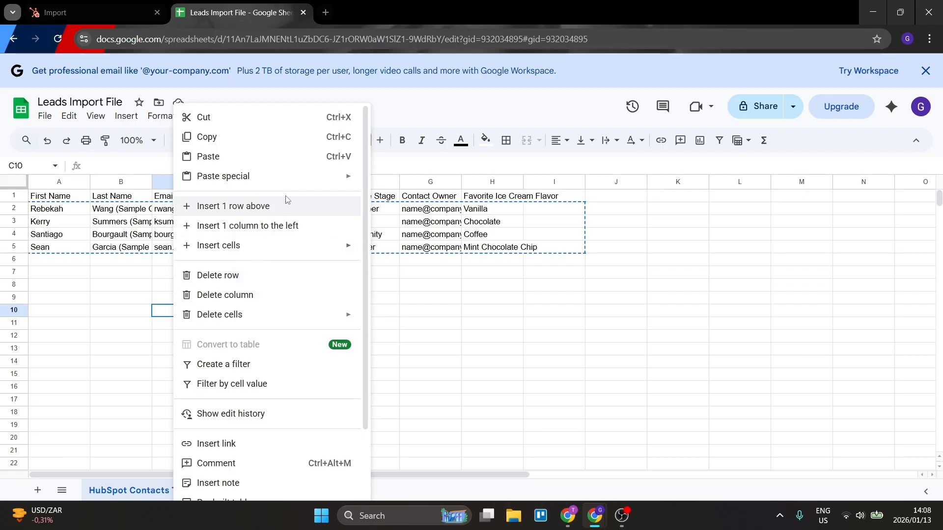
mouse_move(292, 183)
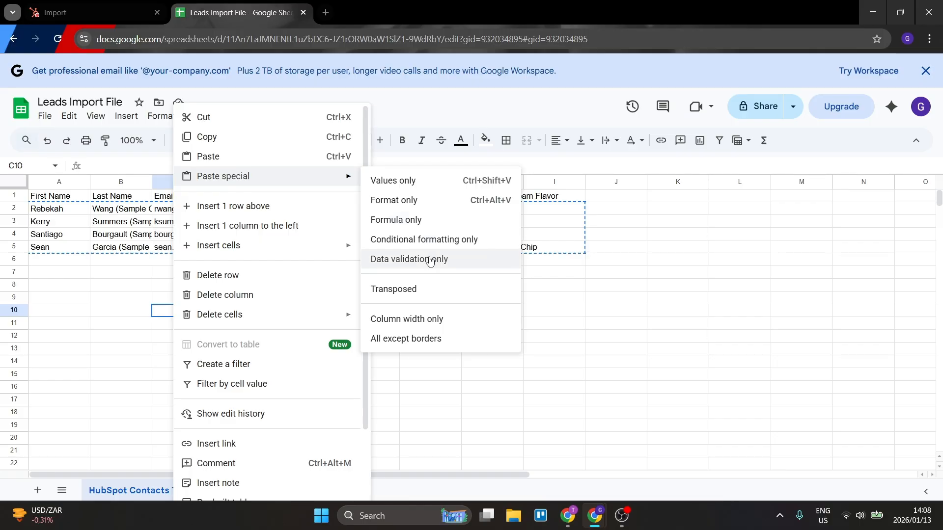
left_click(529, 311)
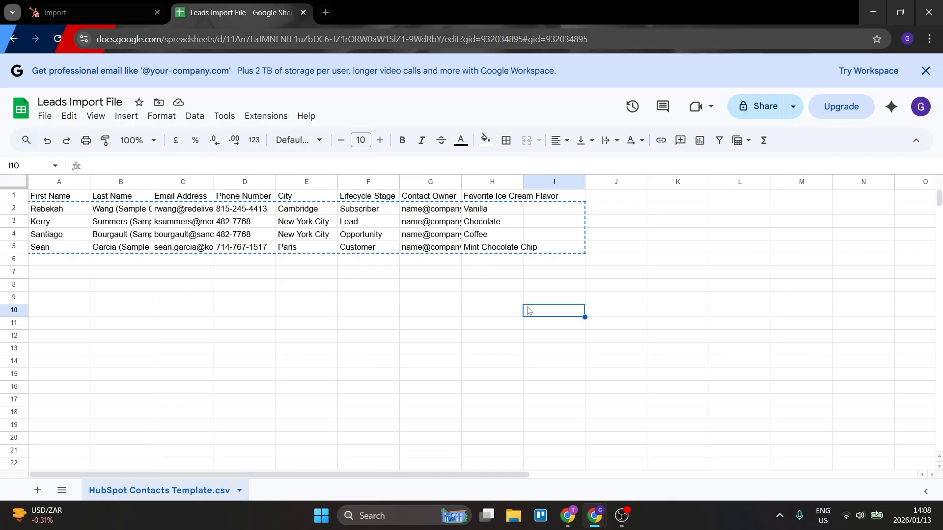
left_click(147, 301)
left_click(183, 314)
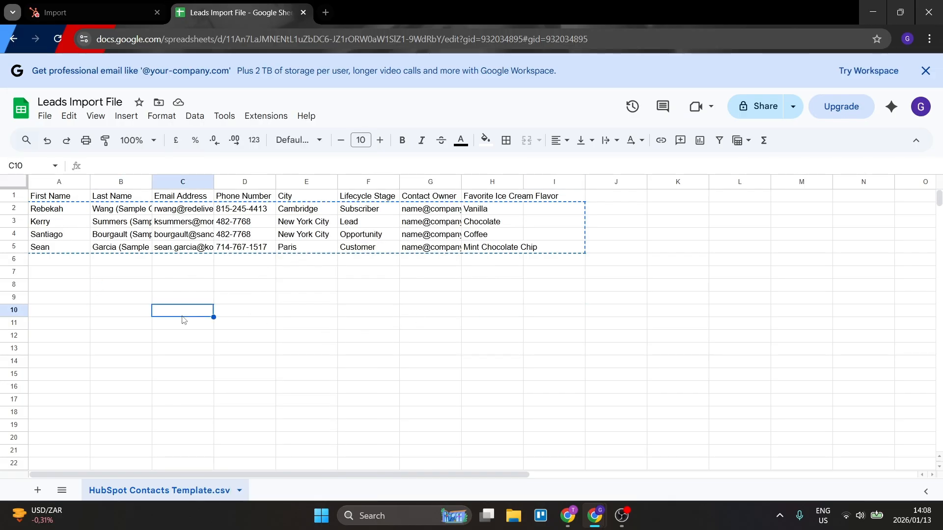
left_click(180, 290)
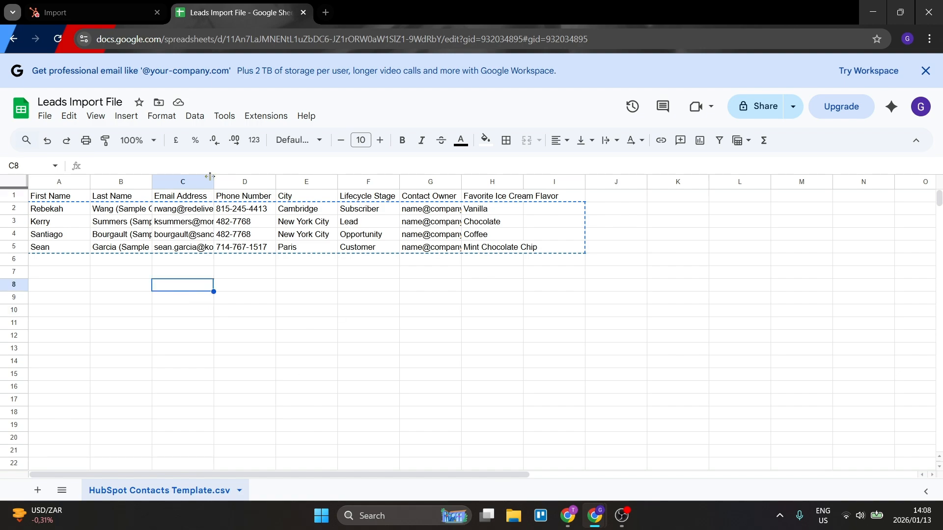
Step: Return to the HubSpot import, upload the HubSpot Contacts Template CSV file and continue to the property matching
left_click(87, 9)
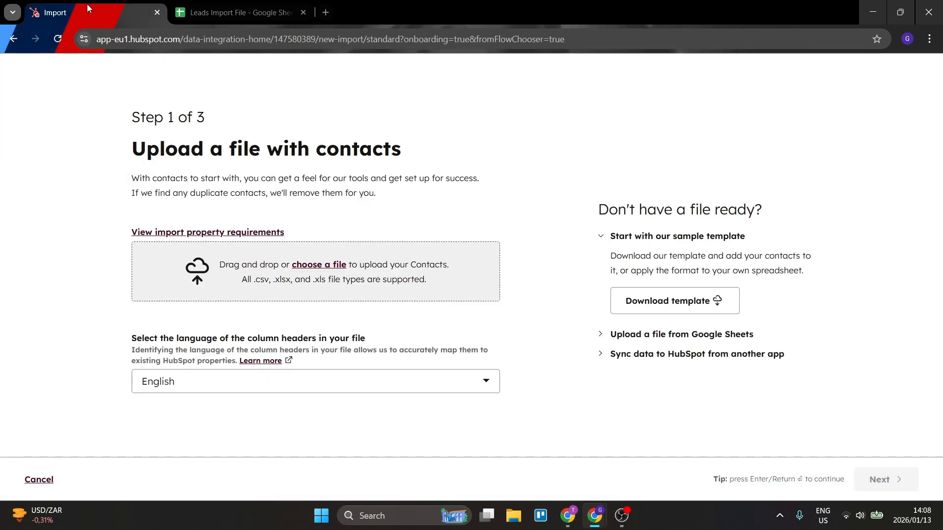
left_click(311, 269)
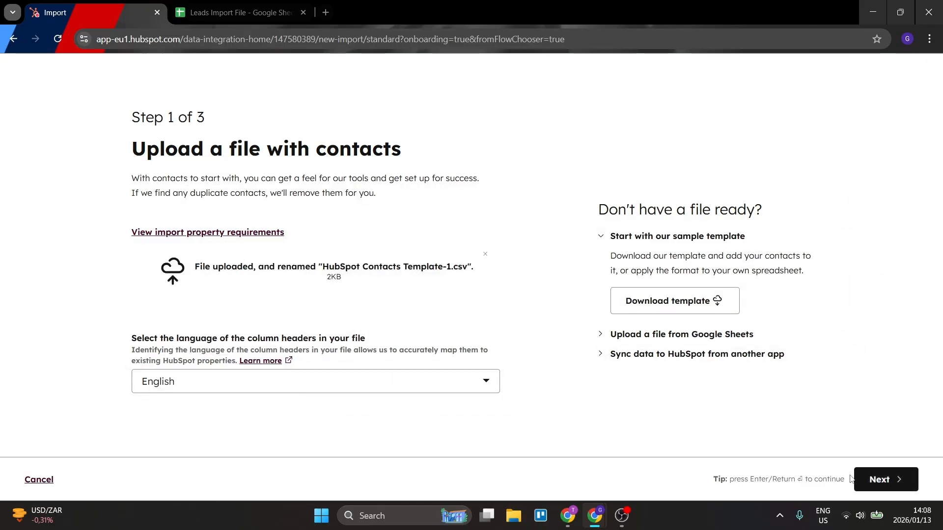
left_click(881, 479)
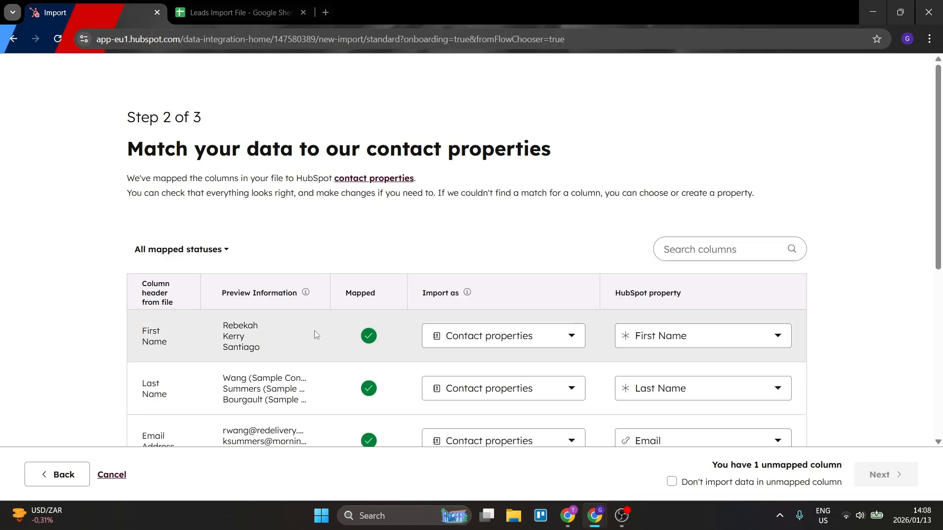
Step: Examine how the file's columns are matched to contact properties, including the import options for the First Name column
scroll(314, 230, "down", 6)
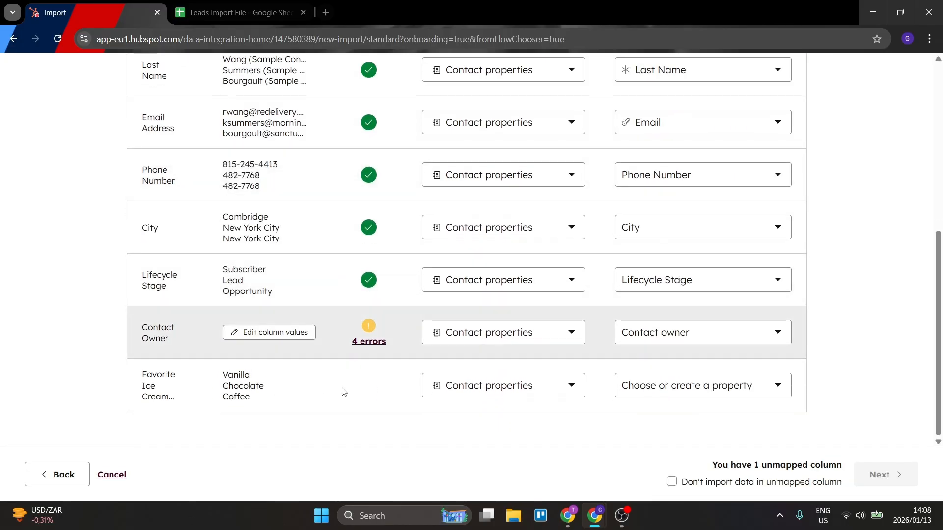
scroll(337, 358, "up", 6)
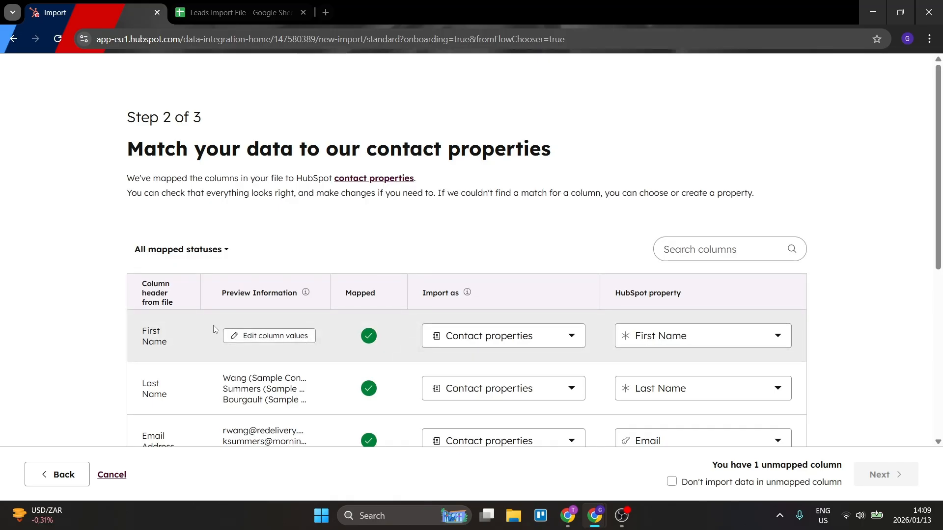
scroll(195, 323, "down", 5)
scroll(176, 305, "up", 5)
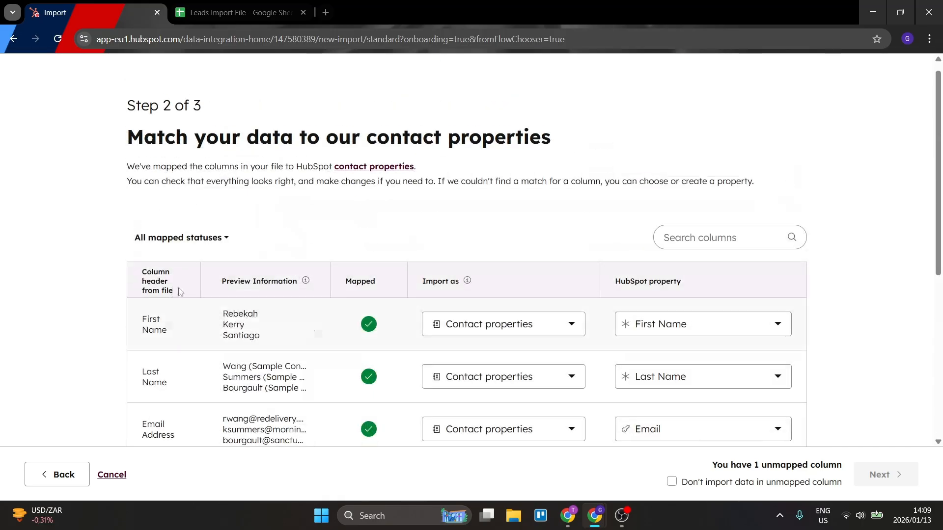
scroll(185, 291, "down", 5)
scroll(182, 295, "up", 5)
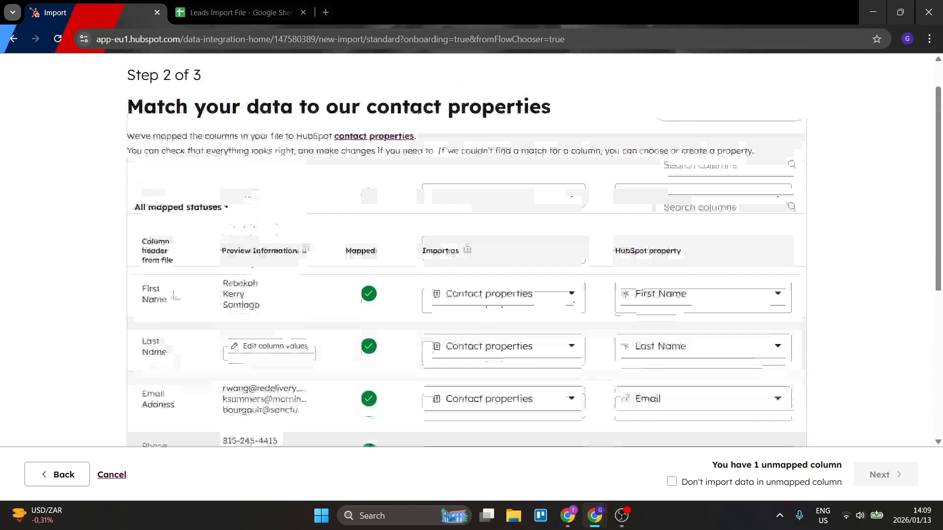
scroll(177, 300, "down", 3)
scroll(177, 300, "down", 3)
scroll(177, 302, "up", 3)
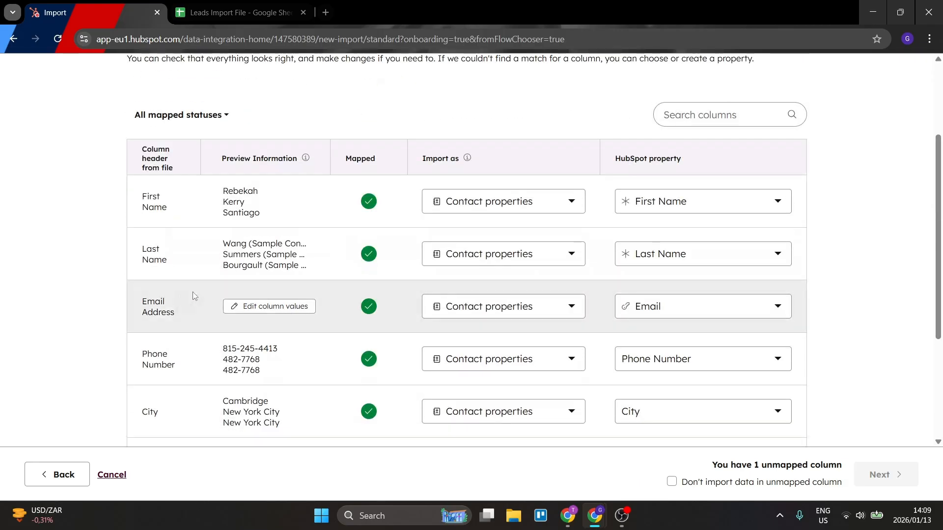
left_click(491, 204)
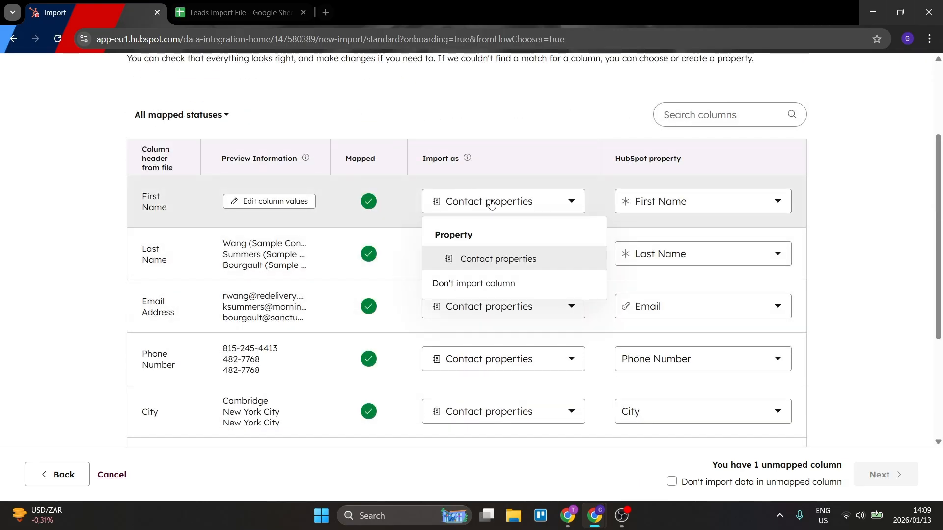
left_click(491, 205)
left_click(498, 206)
left_click(498, 205)
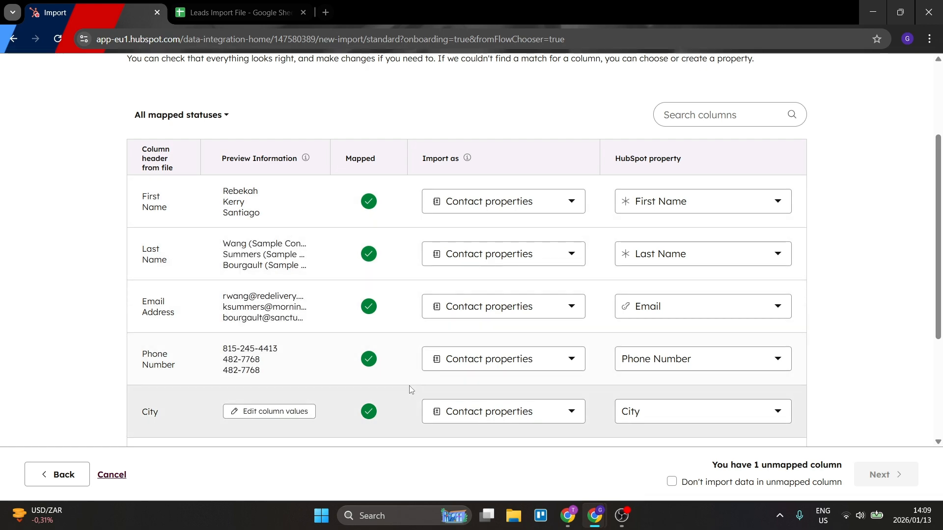
Step: Exclude the data in the unmapped column from the import and continue to the import naming step
scroll(411, 390, "down", 4)
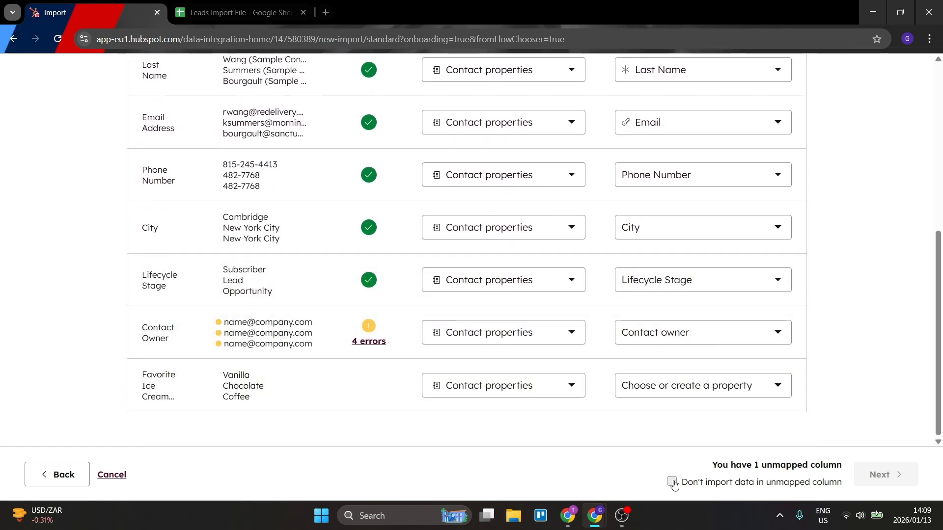
left_click(673, 482)
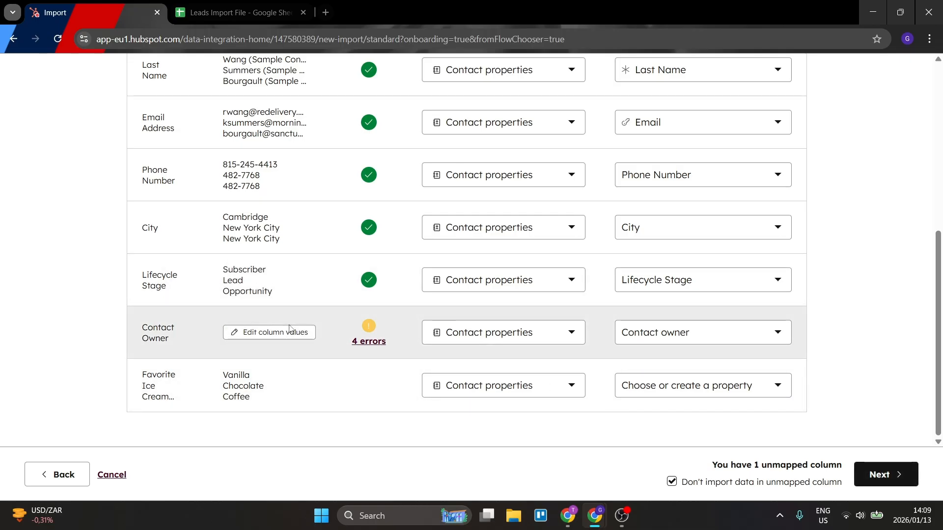
left_click(884, 474)
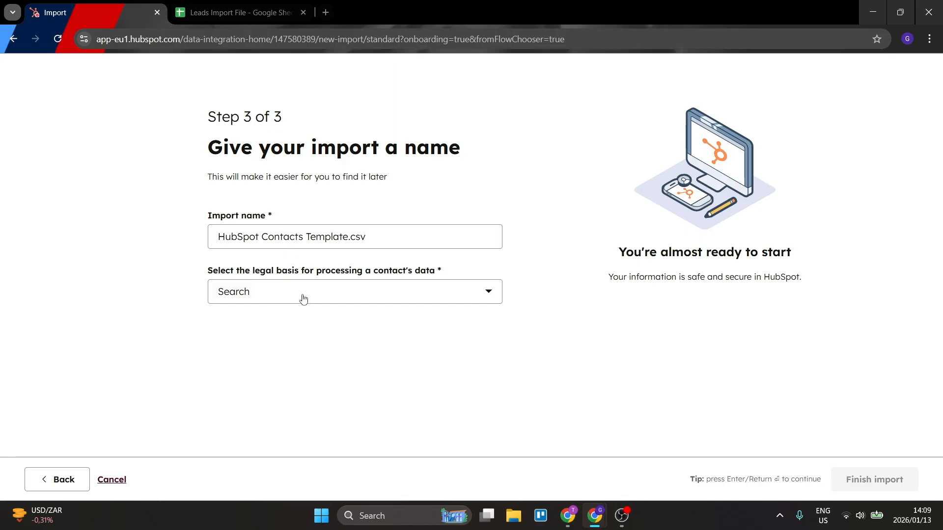
Step: Set the legal basis for processing contact data to Legitimate interest - Lead and finish the import
left_click(320, 296)
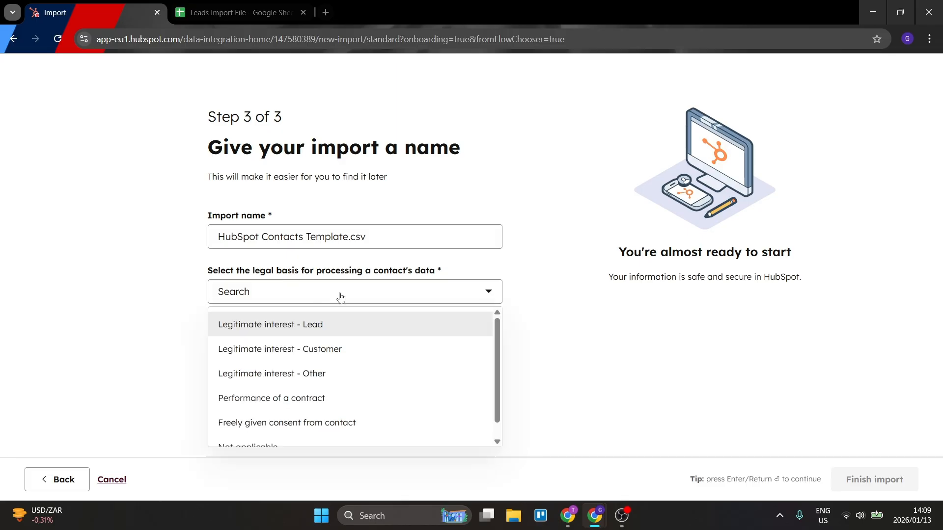
left_click(341, 329)
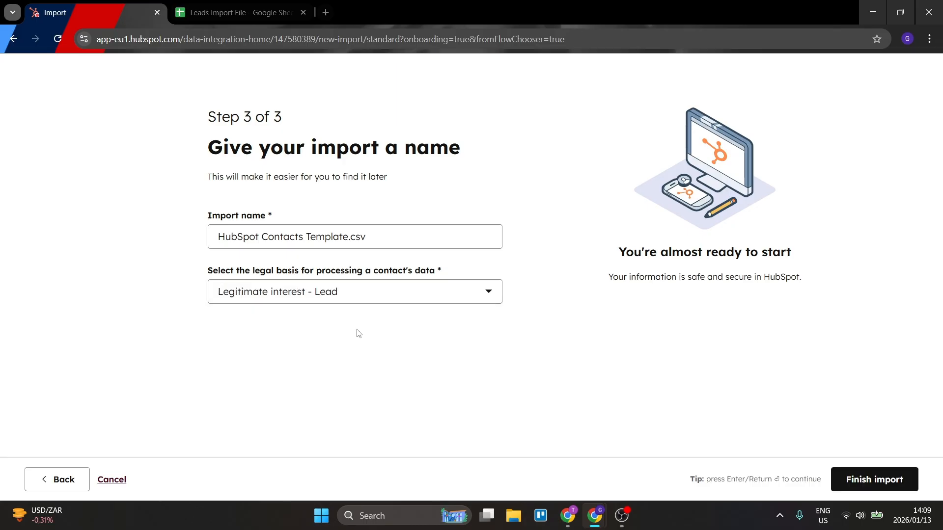
left_click(886, 480)
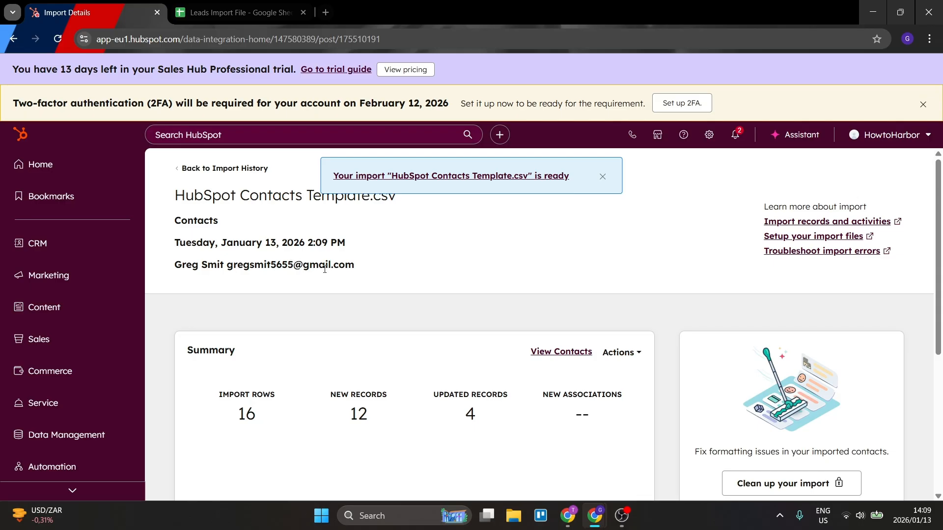
Step: Go back to the All contacts list and open the data integration page for another import
left_click(88, 253)
left_click(192, 172)
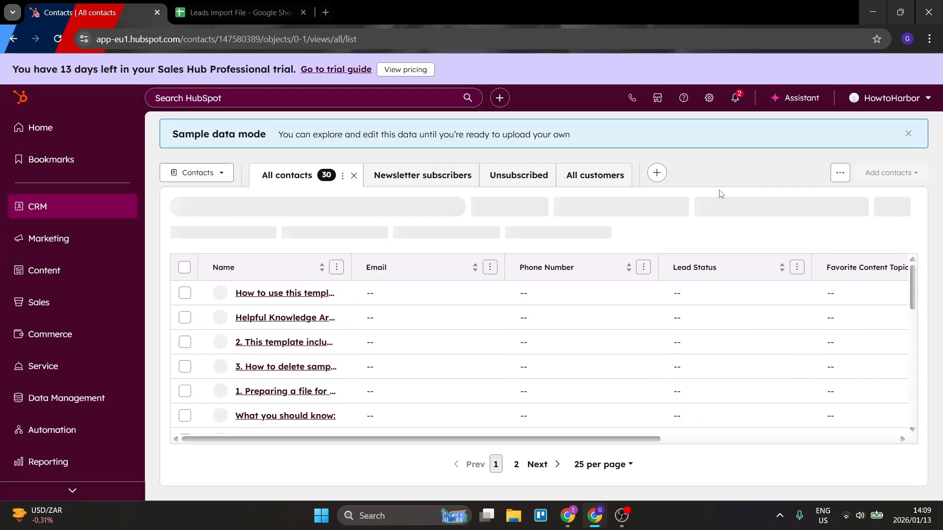
left_click(889, 172)
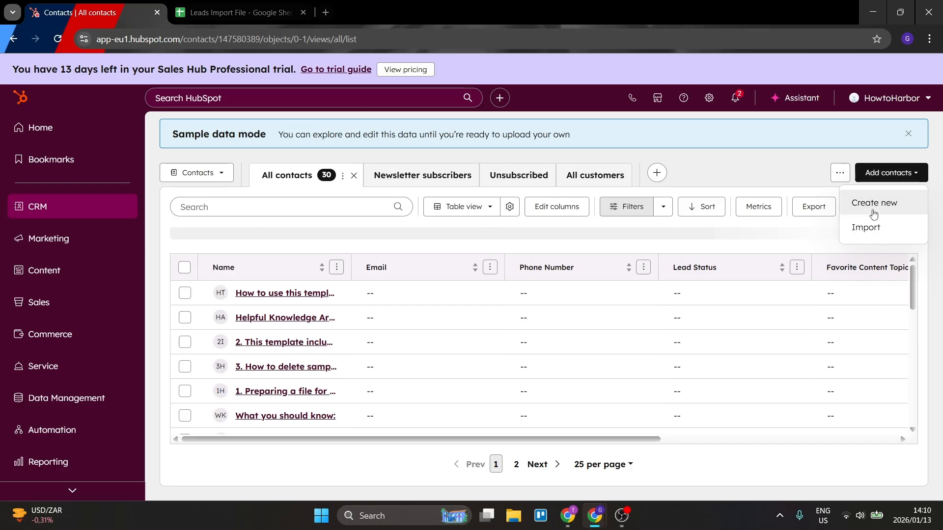
left_click(867, 228)
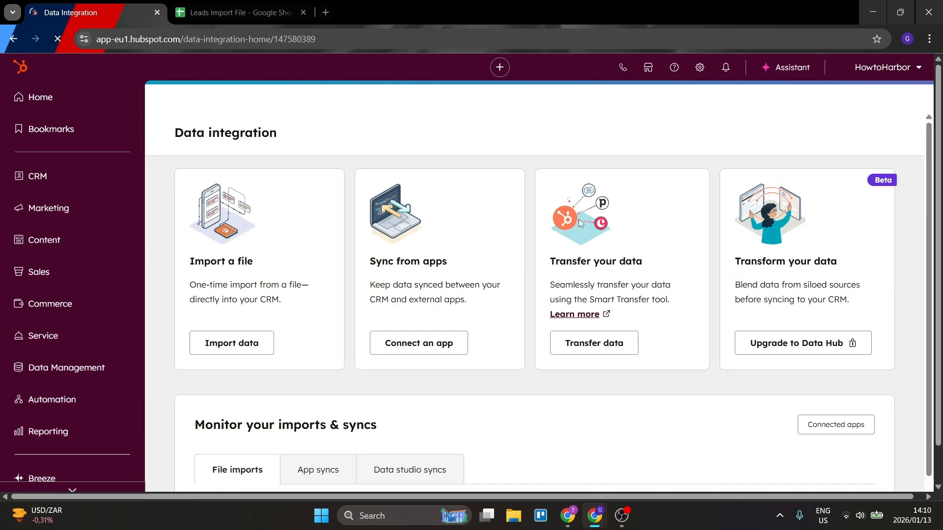
Step: Switch to the Leads Import File spreadsheet in Google Sheets and examine the empty rows 6 and 7 below the sample contacts
left_click(238, 4)
left_click_drag(64, 259, 555, 261)
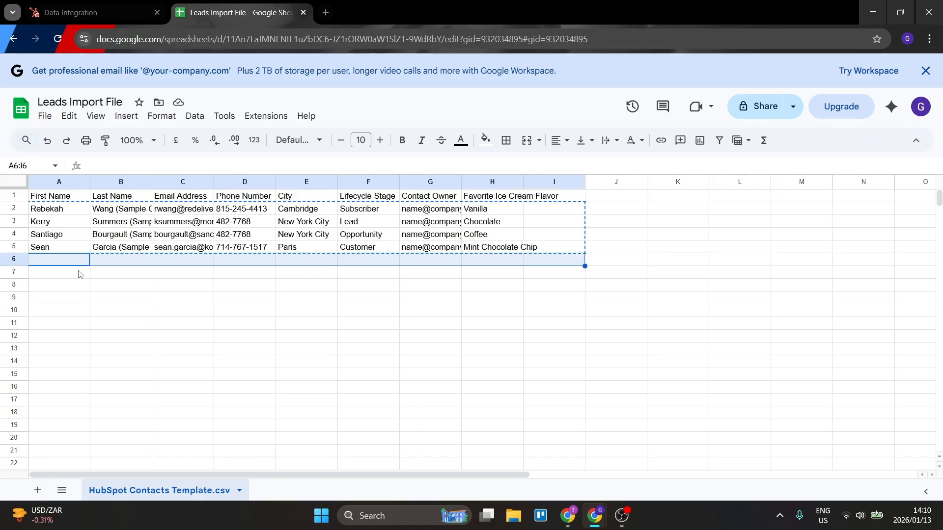
left_click_drag(60, 273, 544, 276)
left_click(477, 301)
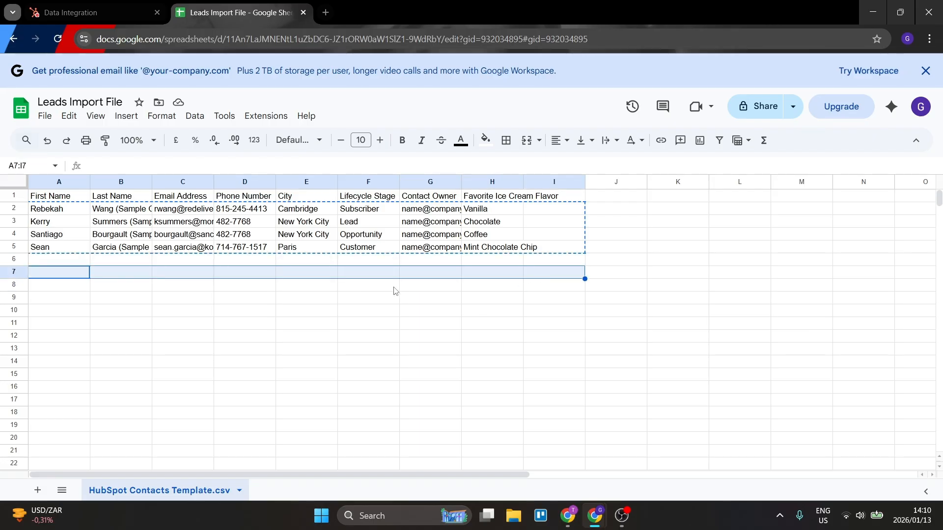
Step: Switch back to HubSpot's data integration page and view the apps available for setting up a sync, then close the list
left_click(78, 14)
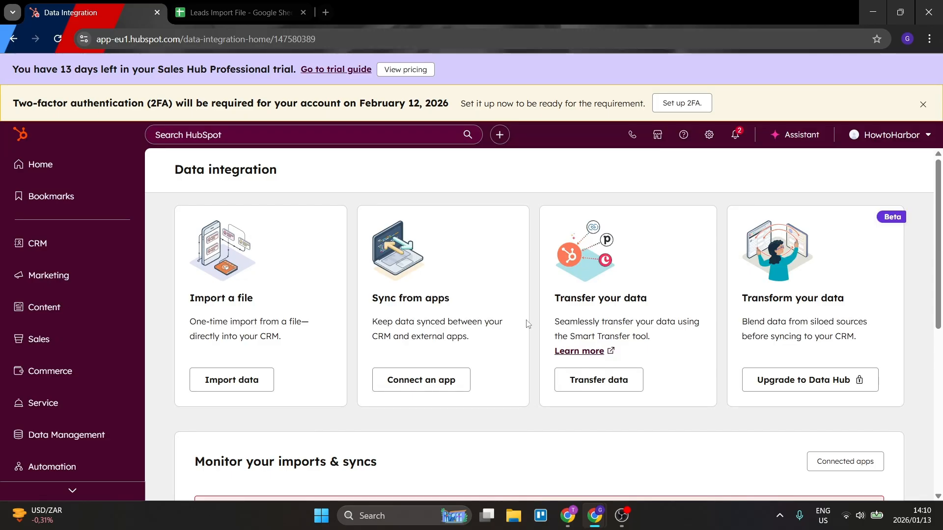
scroll(522, 299, "down", 4)
scroll(520, 304, "up", 2)
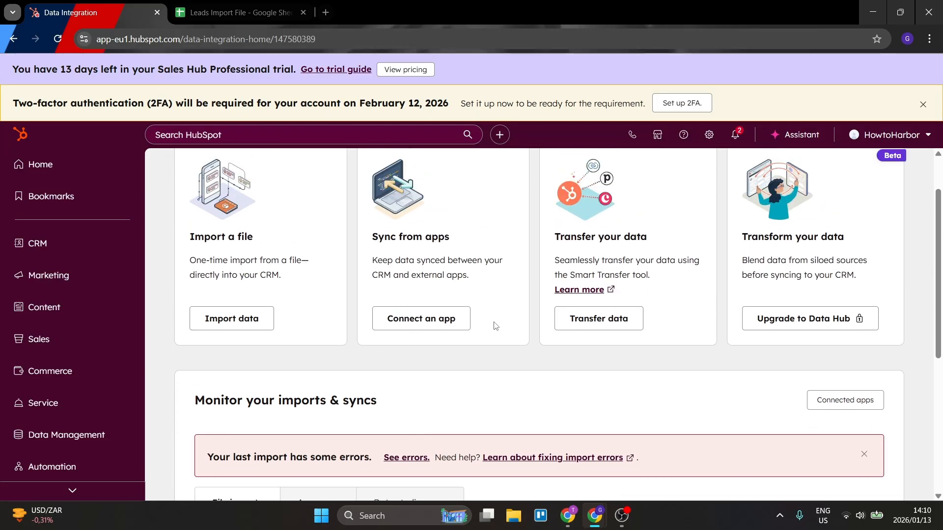
left_click(398, 315)
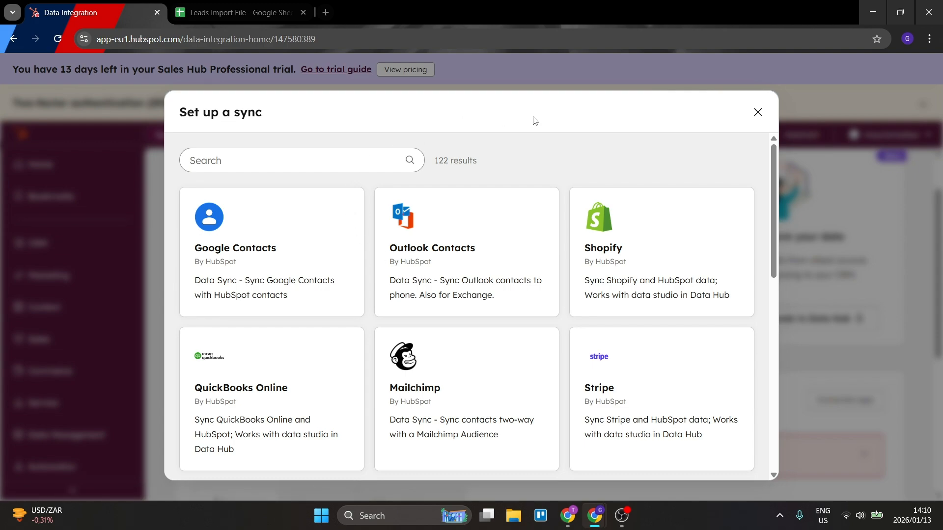
left_click(758, 113)
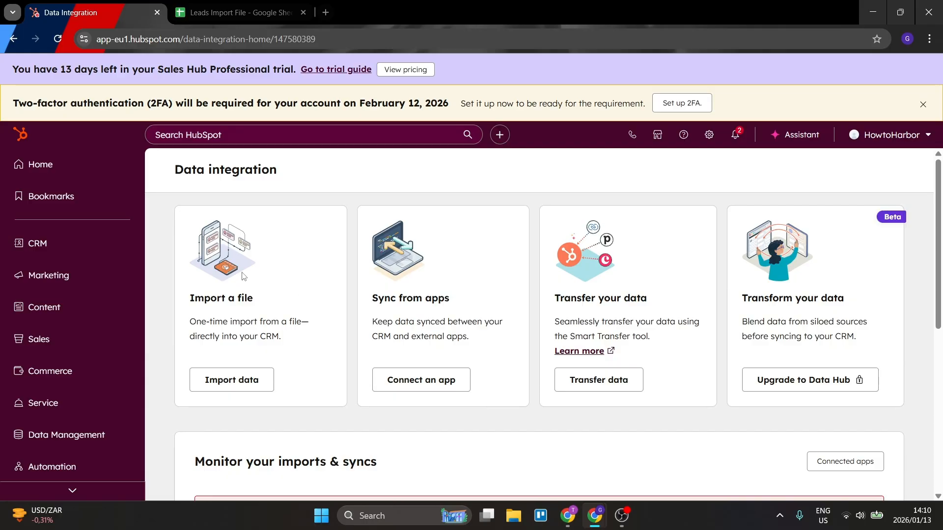
Step: Return to the Leads Import File spreadsheet and review where additional leads go, selecting columns A to I in rows 6 and 7
left_click(213, 9)
left_click_drag(59, 260, 549, 265)
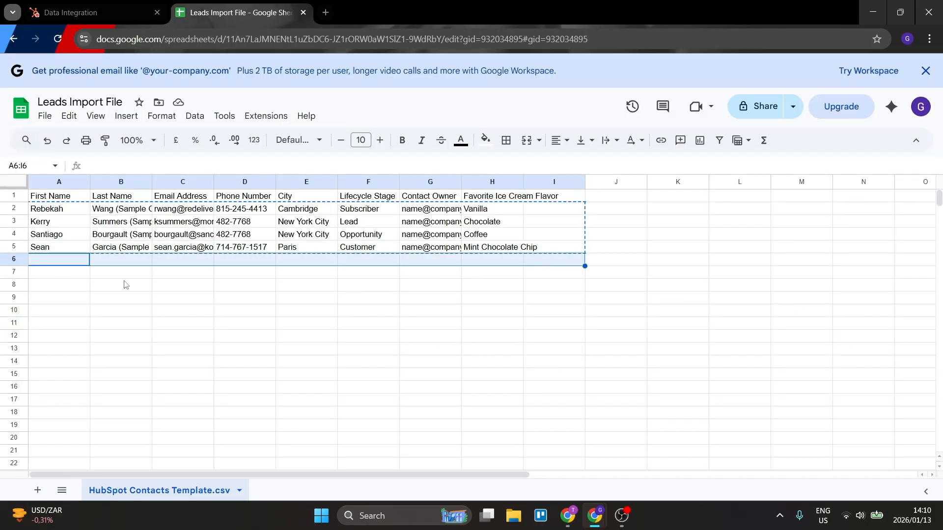
left_click_drag(77, 265, 290, 279)
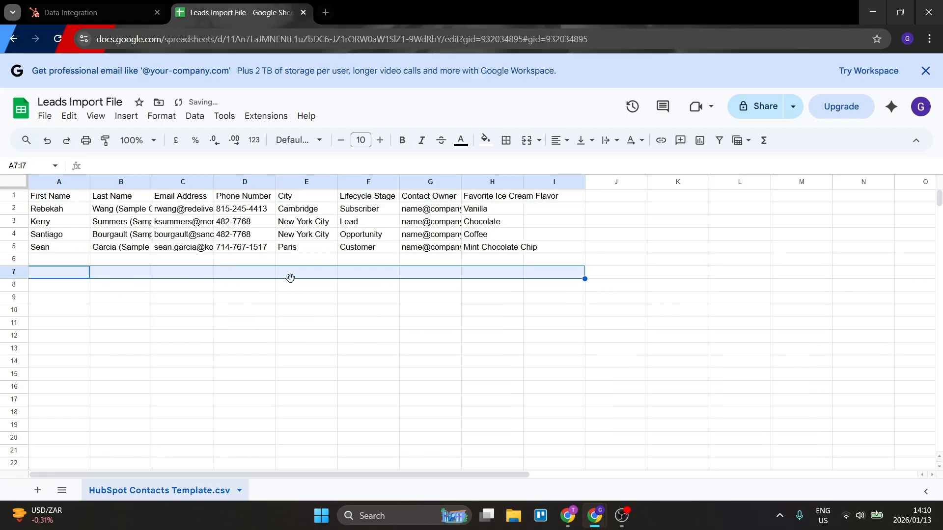
left_click(305, 300)
Step: Switch back to HubSpot and open the All contacts list
key("ctrl+shift+Tab")
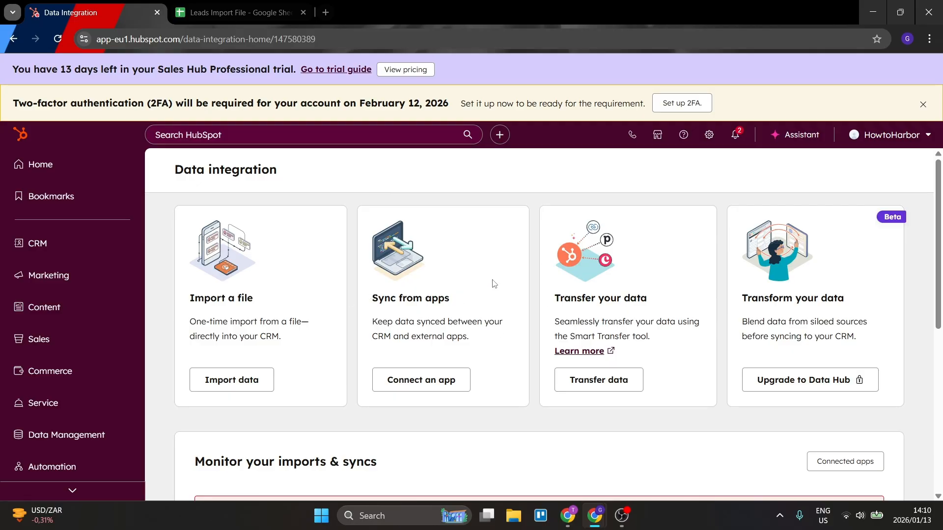
mouse_move(54, 248)
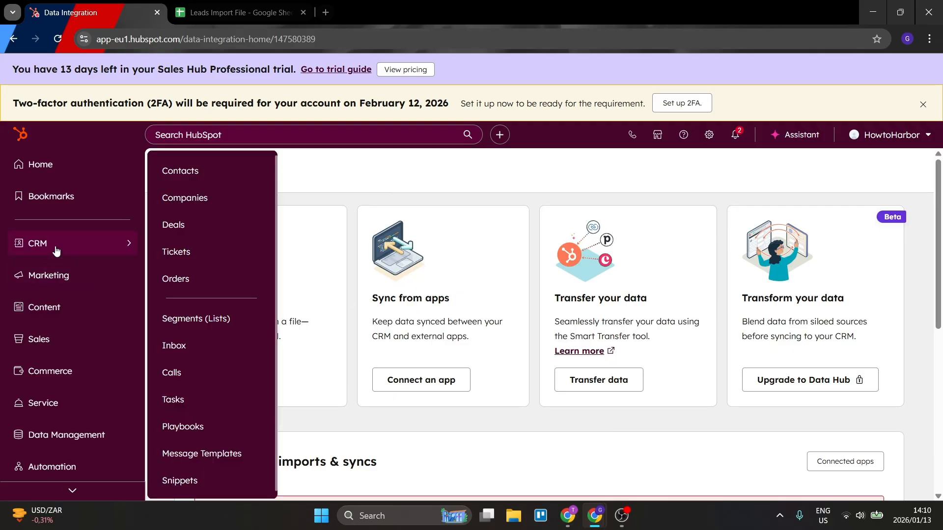
left_click(181, 173)
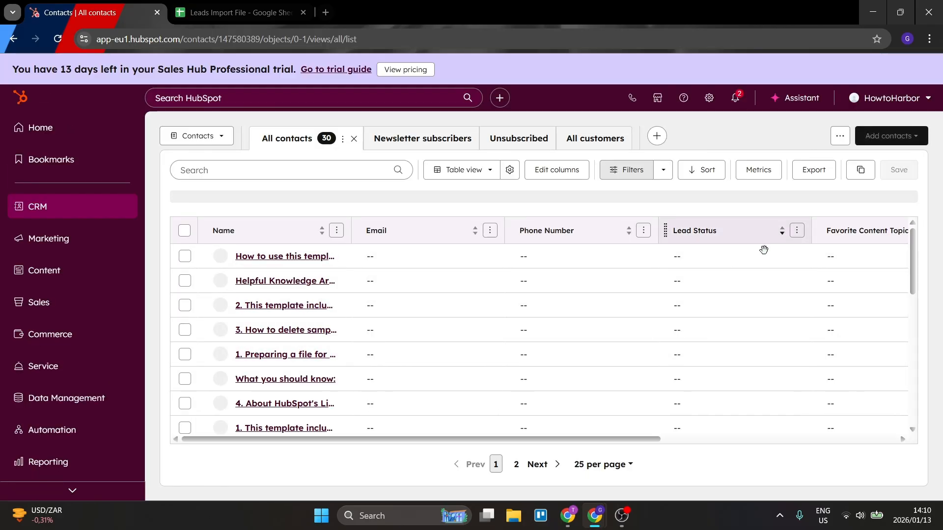
Step: View the available Lead Status options for the first contact in the list and close them without choosing one
left_click(745, 257)
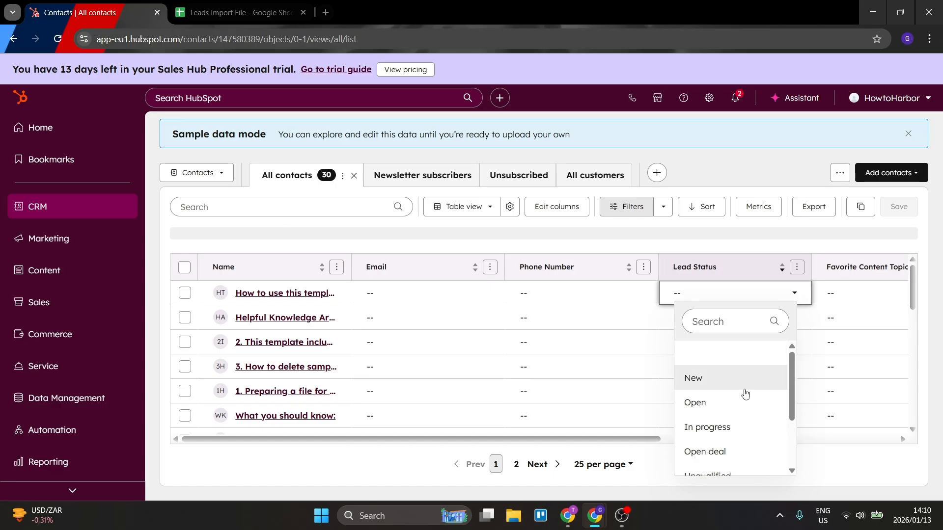
scroll(741, 392, "down", 1)
scroll(743, 395, "down", 1)
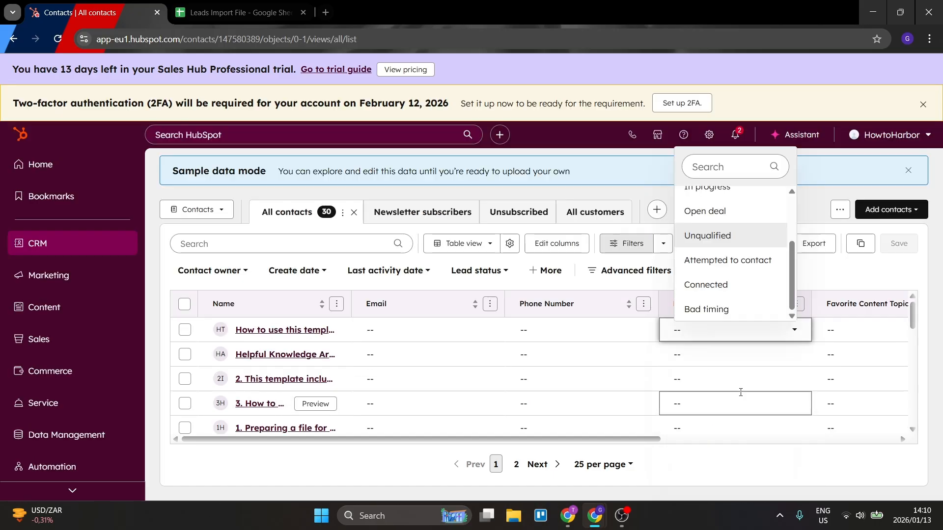
left_click(818, 205)
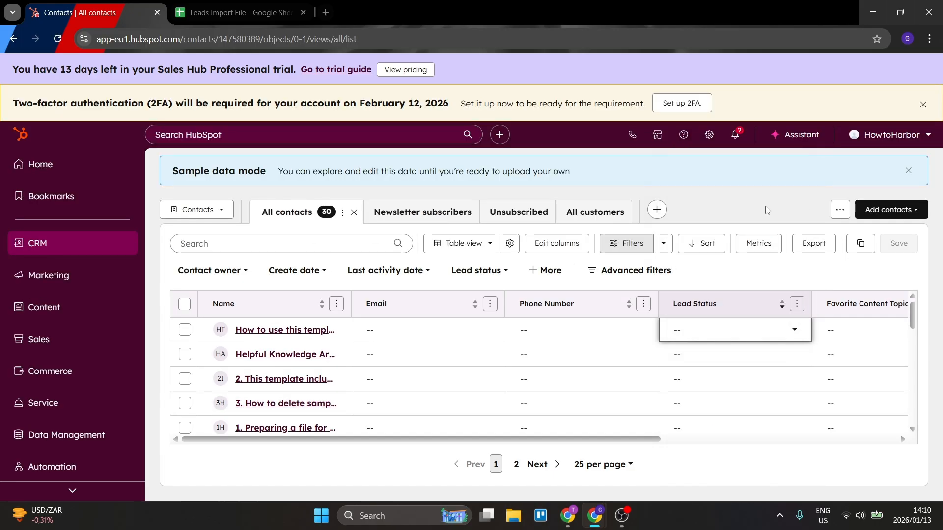